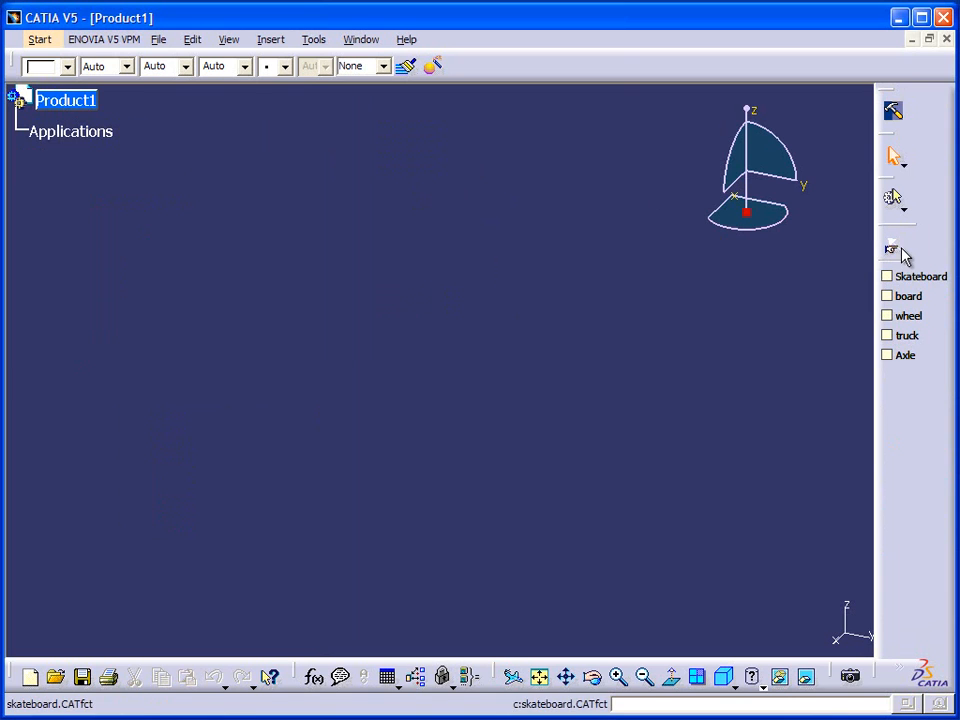
# Apply the Skateboard class to Product1 and set its length to 750 mm in the Skateboard object's user interface.
pyautogui.click(911, 278)
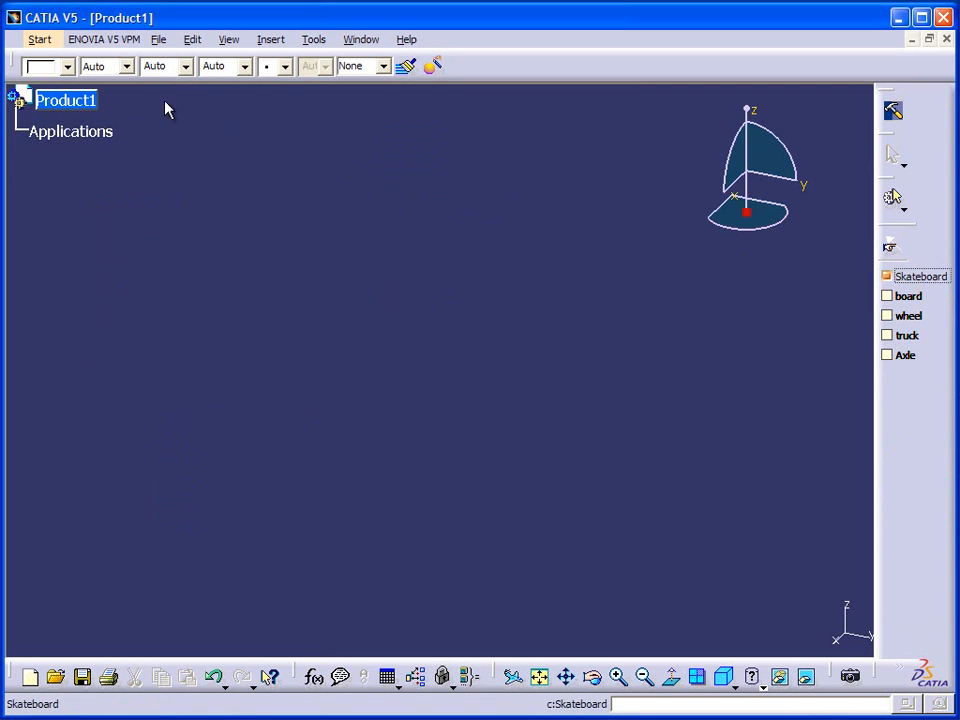
pyautogui.click(94, 101)
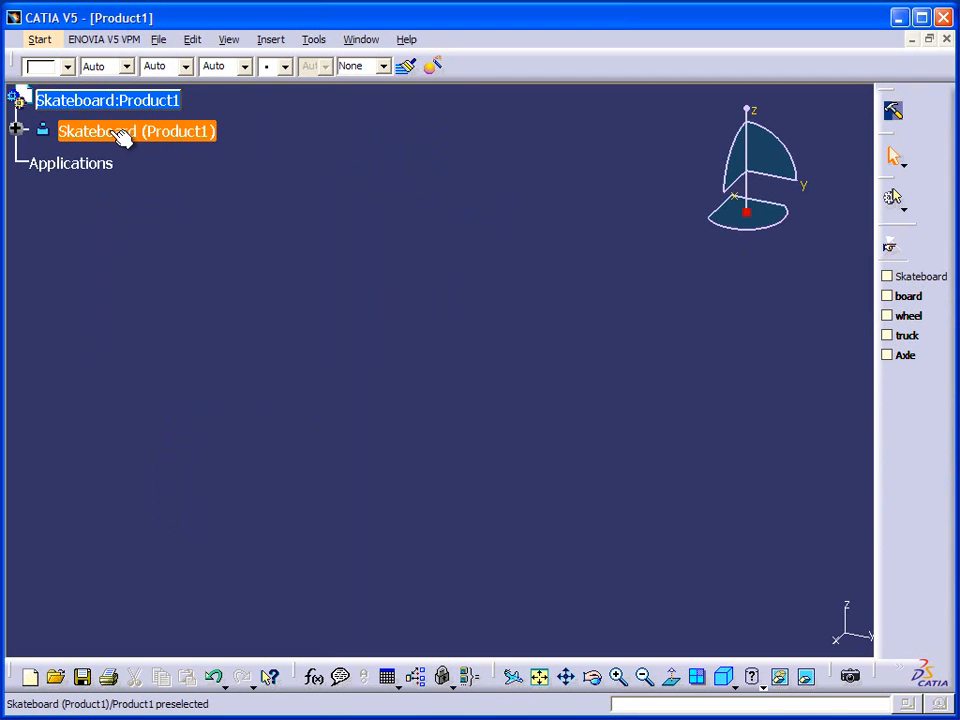
pyautogui.rightClick(142, 132)
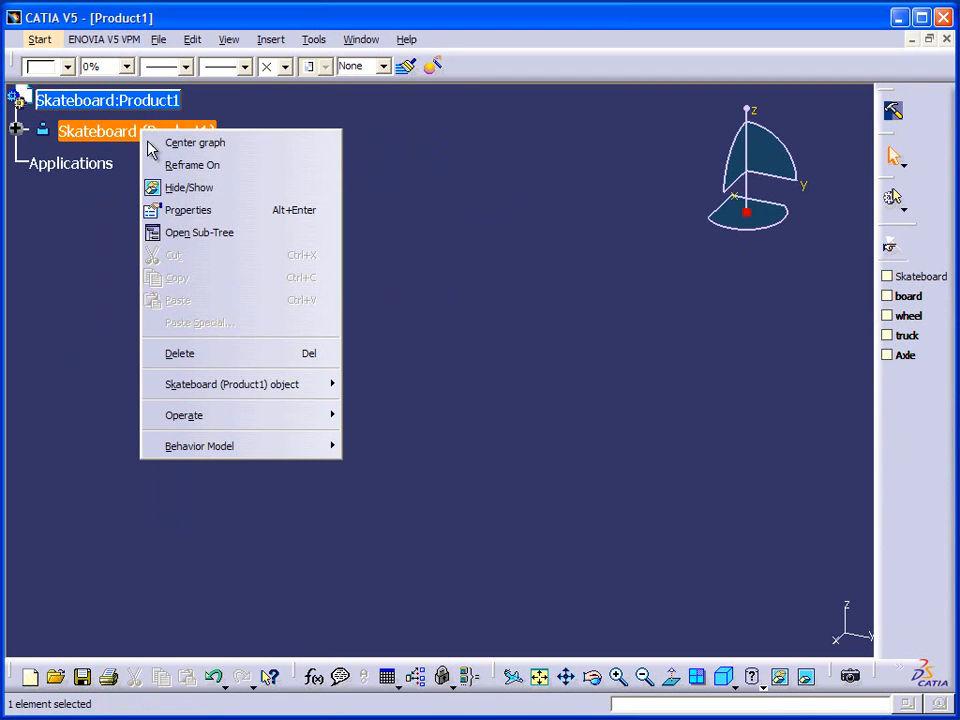
pyautogui.moveTo(291, 393)
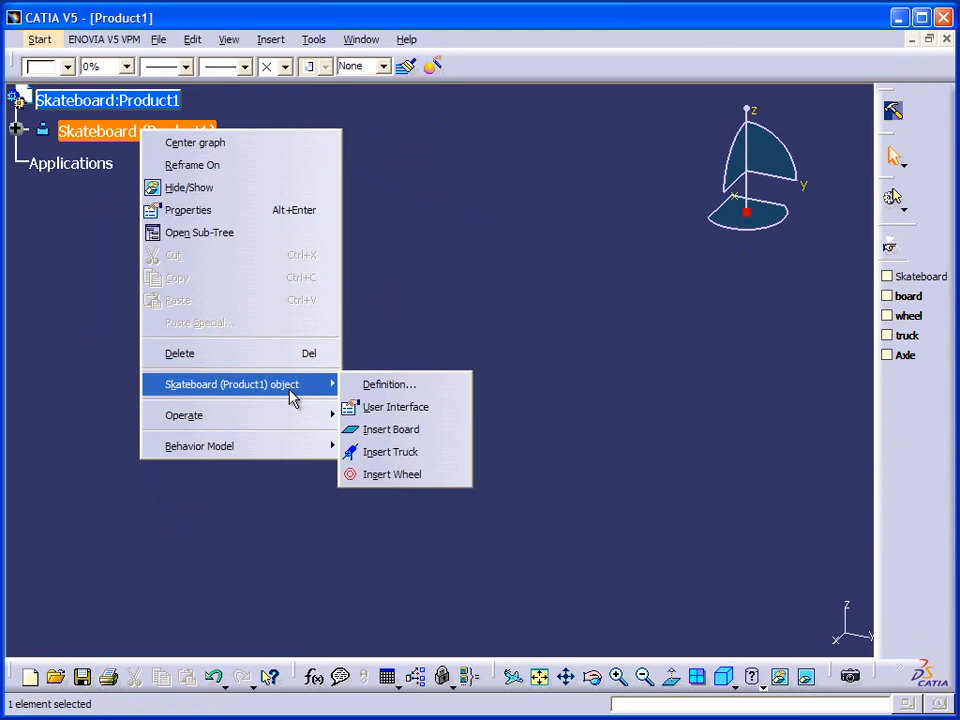
pyautogui.click(409, 412)
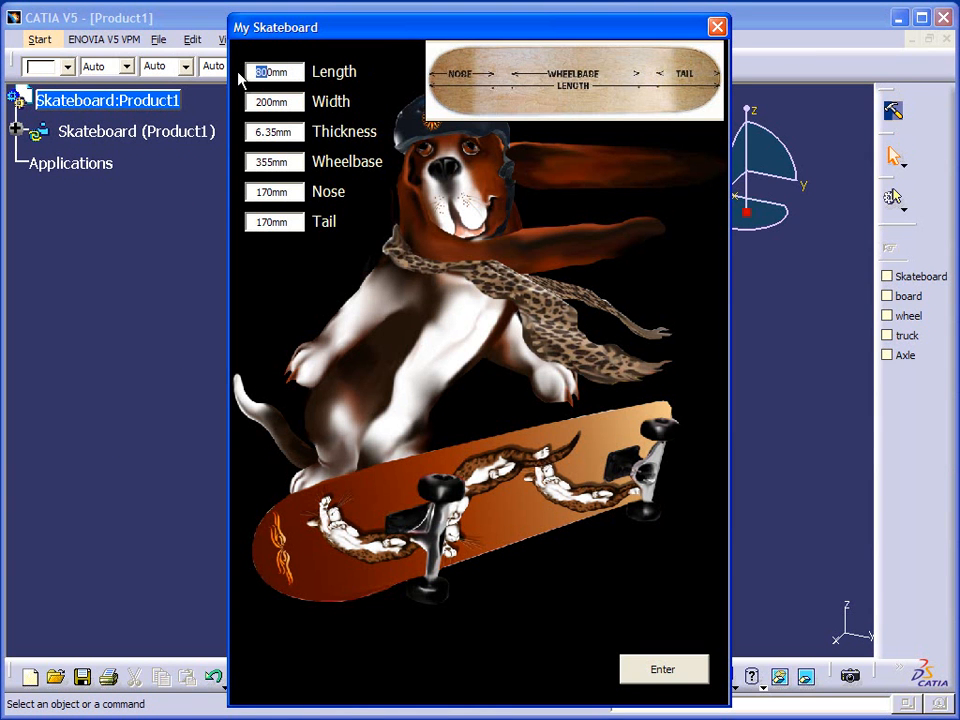
pyautogui.write('75')
pyautogui.click(648, 673)
# Run Insert Board on the Skateboard object of Product1 and expand the assembly constraints in the tree.
pyautogui.rightClick(192, 136)
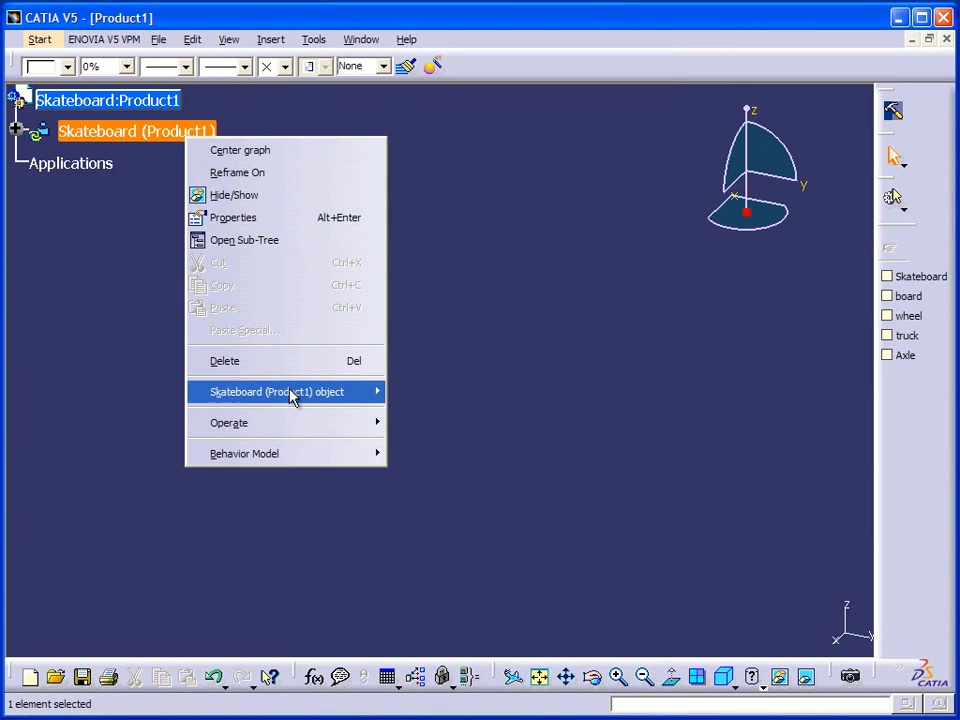
pyautogui.moveTo(293, 397)
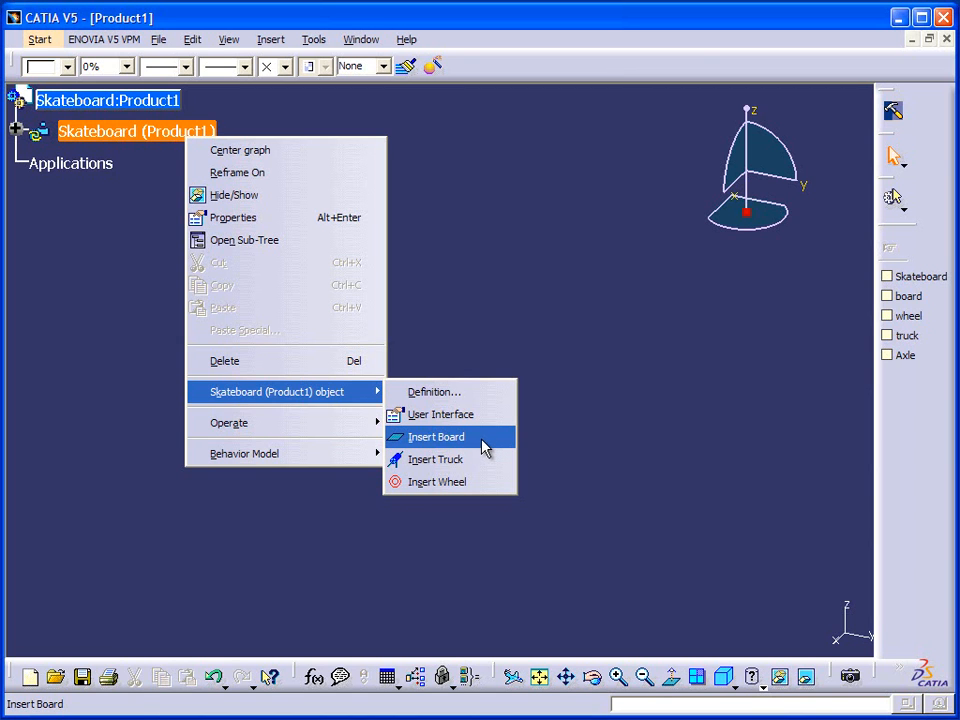
pyautogui.click(487, 447)
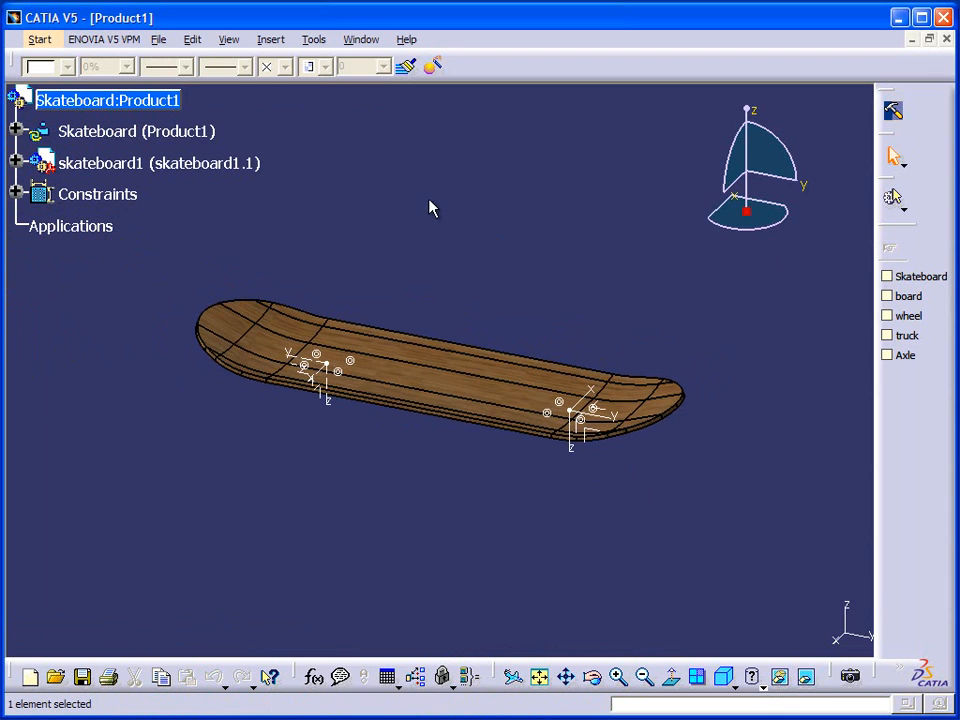
pyautogui.click(16, 192)
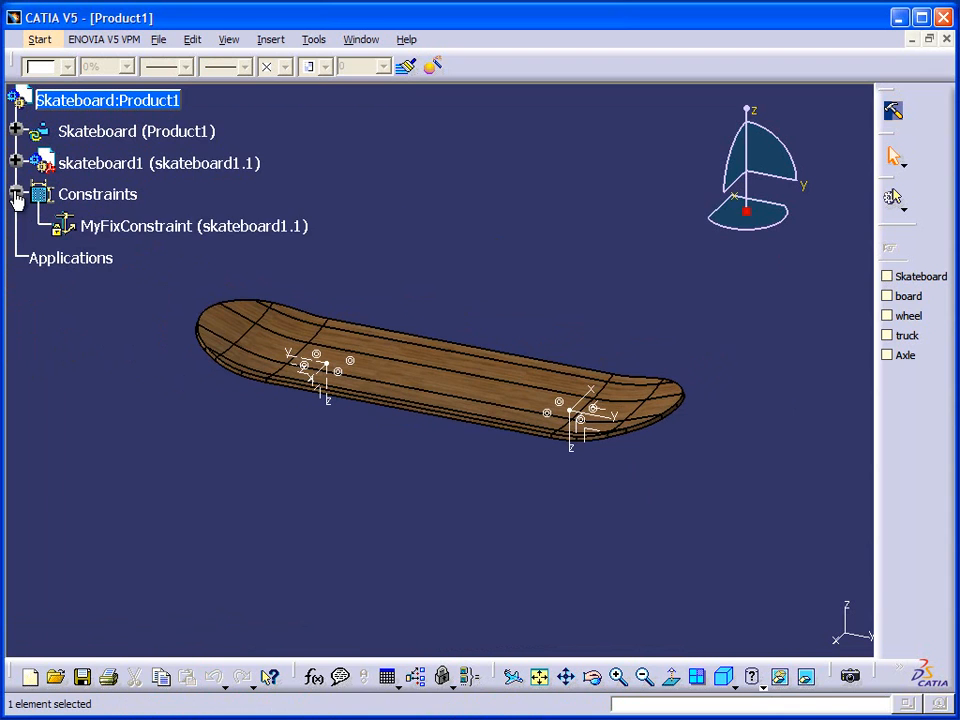
pyautogui.click(410, 215)
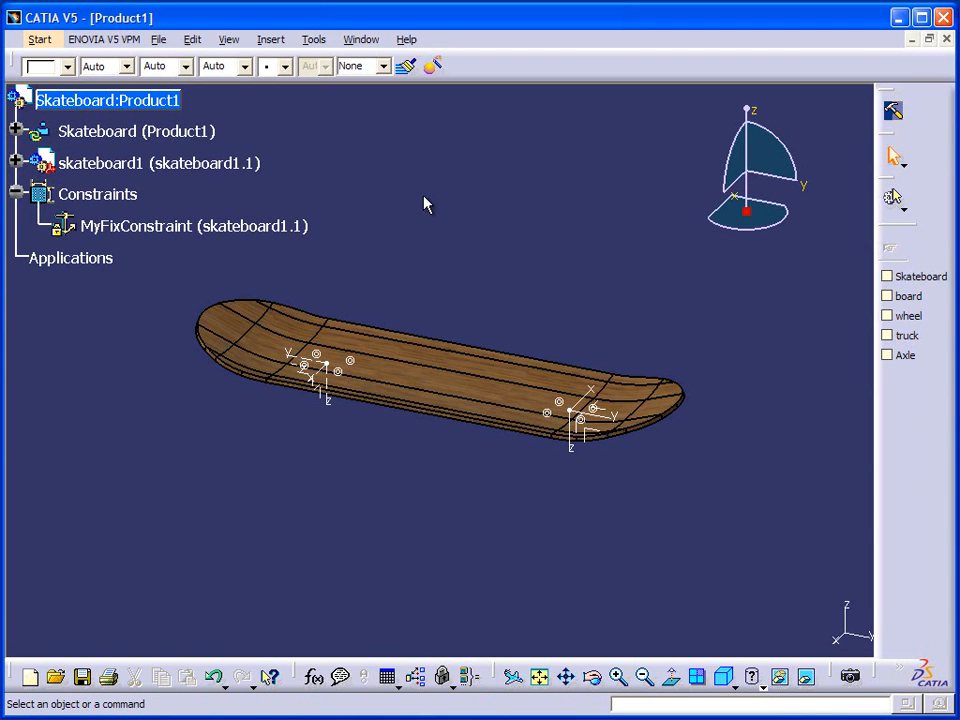
# Run Insert Truck on the Skateboard object to add the truck assemblies under the board.
pyautogui.click(221, 133)
pyautogui.rightClick(150, 126)
pyautogui.moveTo(243, 388)
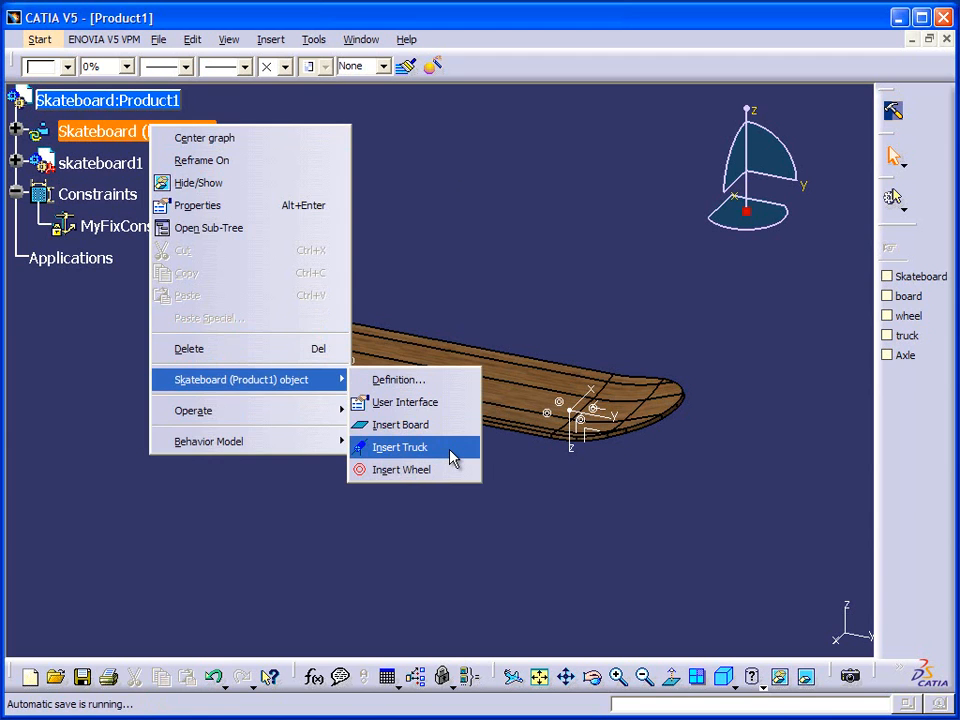
pyautogui.click(452, 458)
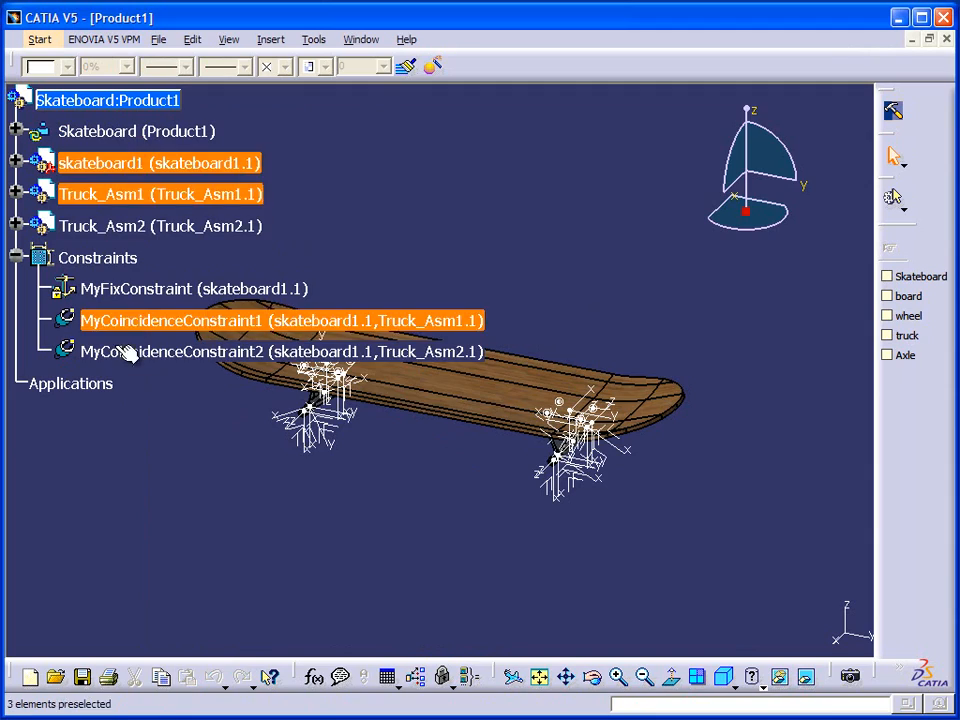
# Run Insert Wheel on the Skateboard object using Wheel Template from the skateboard catalog.
pyautogui.moveTo(578, 531); pyautogui.dragTo(381, 426, button='middle')
pyautogui.rightClick(147, 137)
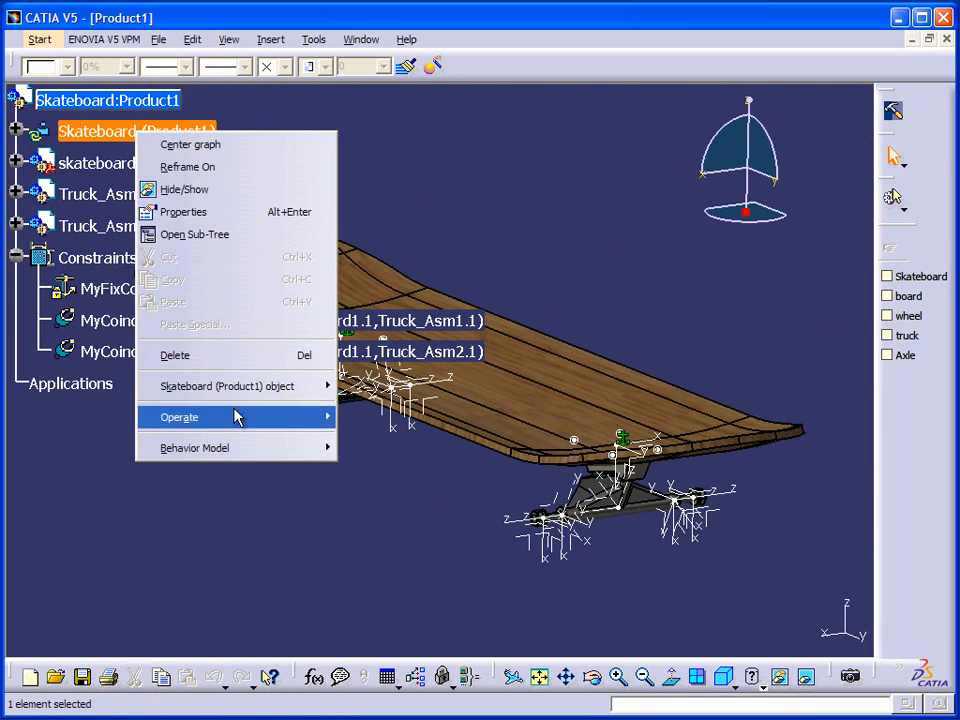
pyautogui.moveTo(238, 388)
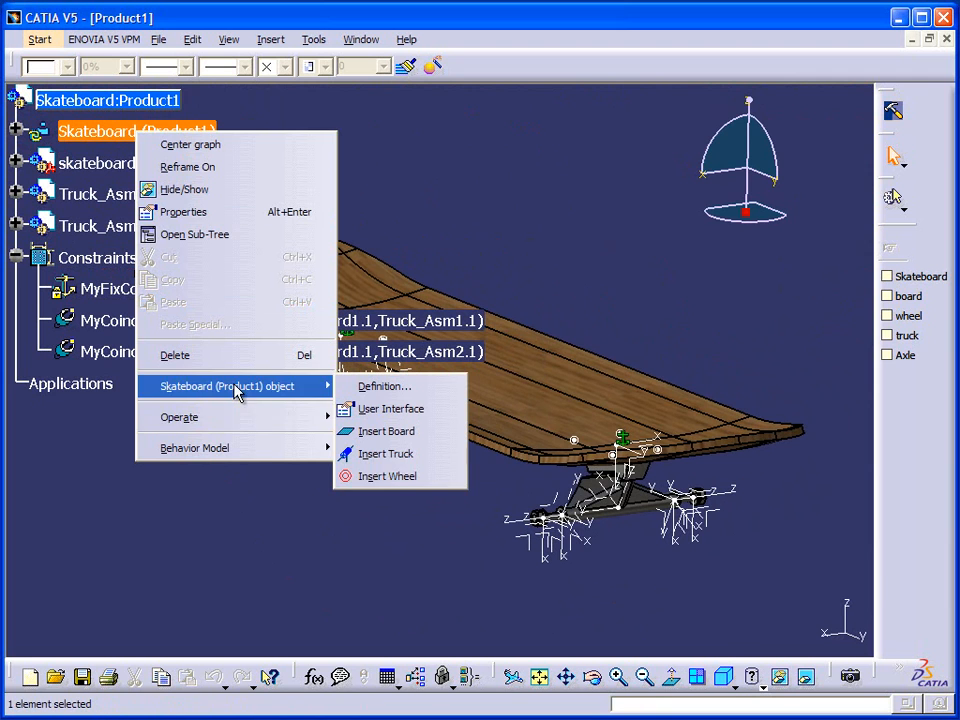
pyautogui.click(390, 477)
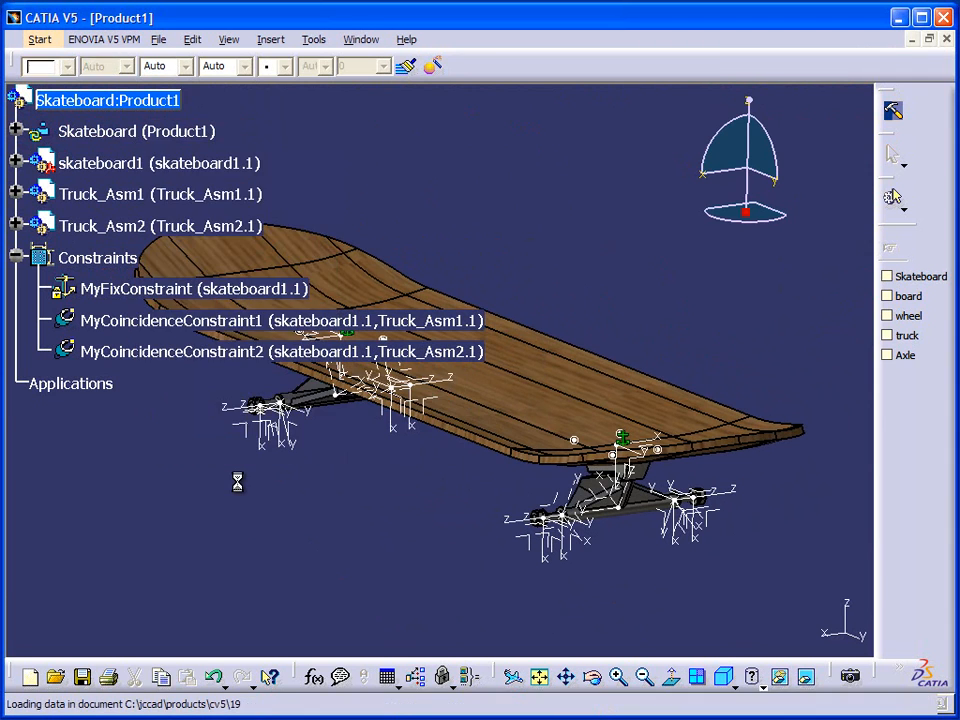
pyautogui.moveTo(280, 127)
pyautogui.mouseDown()
pyautogui.moveTo(279, 104)
pyautogui.moveTo(287, 107)
pyautogui.mouseUp()
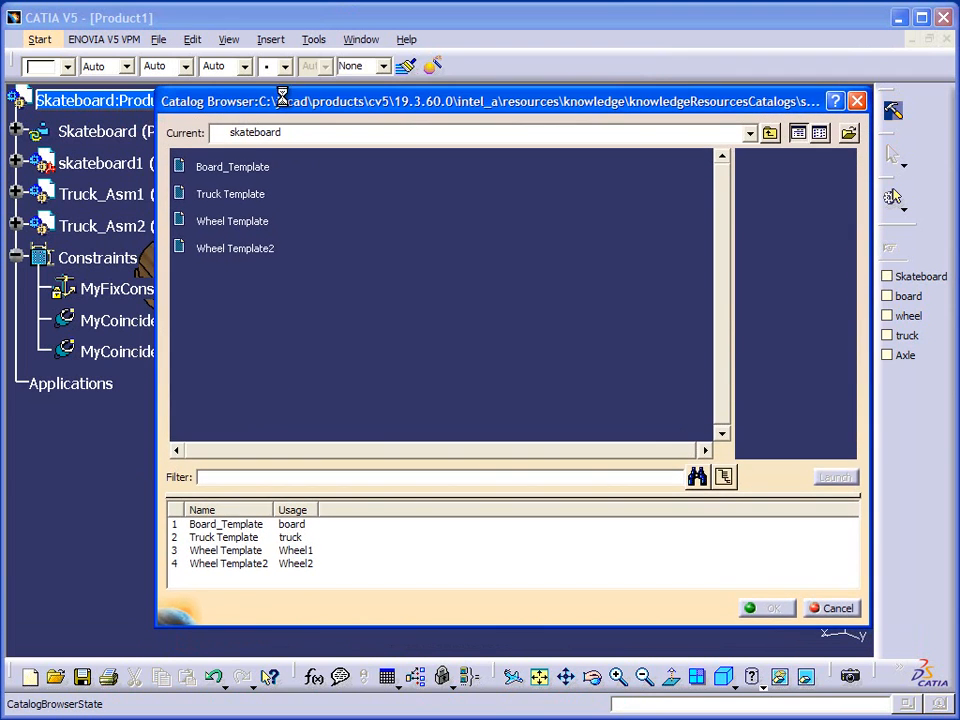
pyautogui.doubleClick(258, 222)
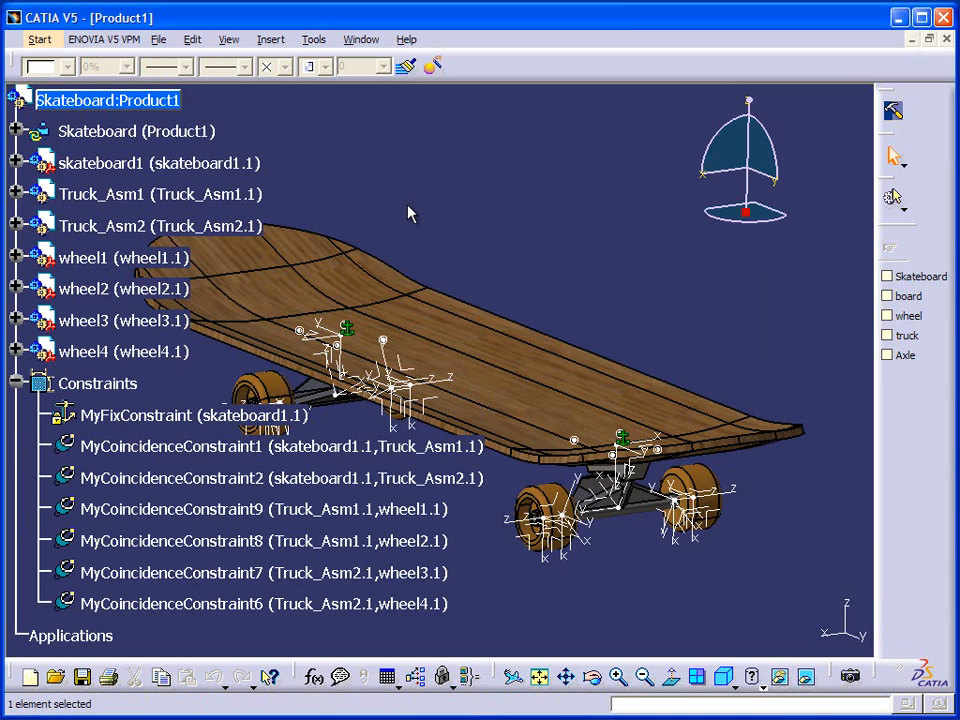
# Delete the four coincidence constraints between the wheels and the trucks, MyCoincidenceConstraint9 through MyCoincidenceConstraint6.
pyautogui.moveTo(574, 364); pyautogui.dragTo(497, 392, button='middle')
pyautogui.middleClick(574, 446)
pyautogui.moveTo(643, 379); pyautogui.dragTo(655, 430, button='middle')
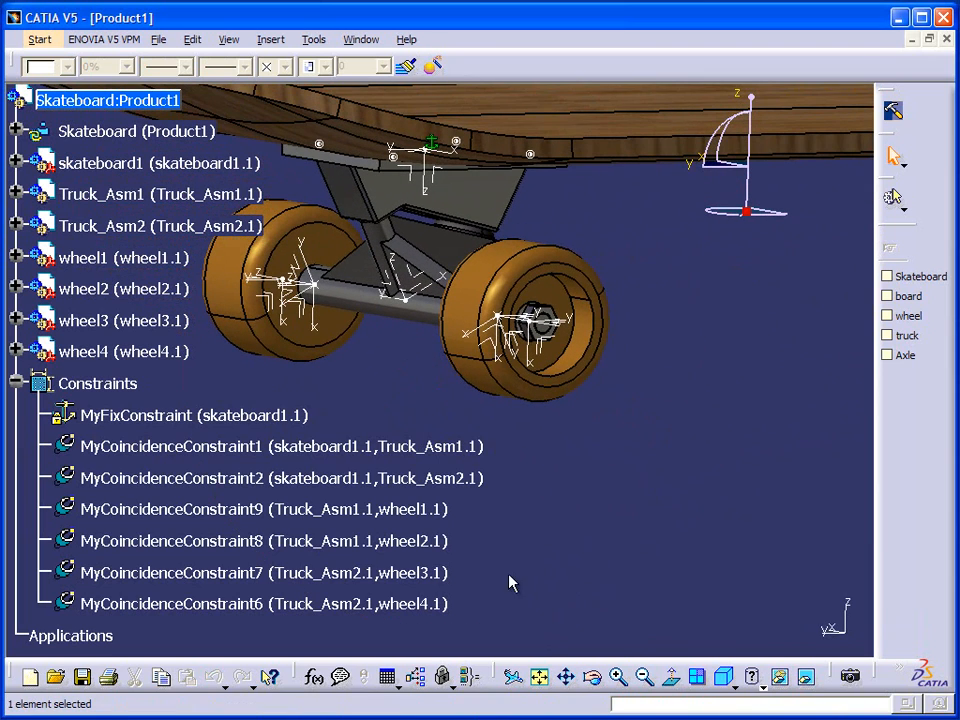
pyautogui.click(381, 512)
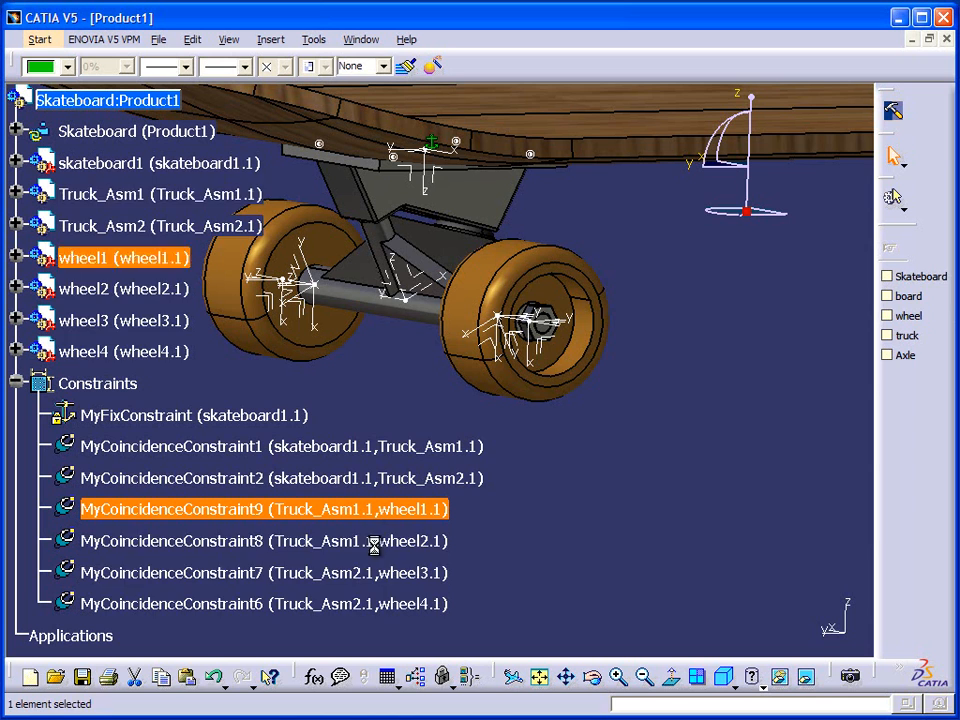
pyautogui.keyDown('shift'); pyautogui.click(385, 607); pyautogui.keyUp('shift')
pyautogui.rightClick(381, 604)
pyautogui.click(409, 558)
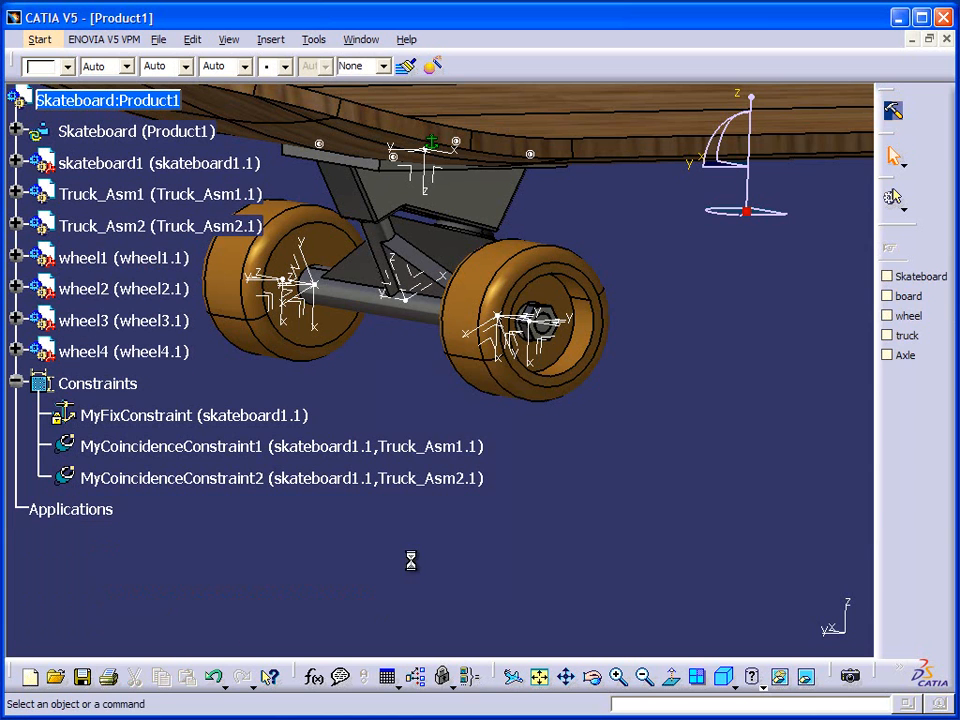
# Delete the four wheel components, wheel1 through wheel4, from Product1.
pyautogui.click(190, 258)
pyautogui.keyDown('shift'); pyautogui.click(171, 354); pyautogui.keyUp('shift')
pyautogui.rightClick(160, 358)
pyautogui.click(212, 581)
pyautogui.click(490, 426)
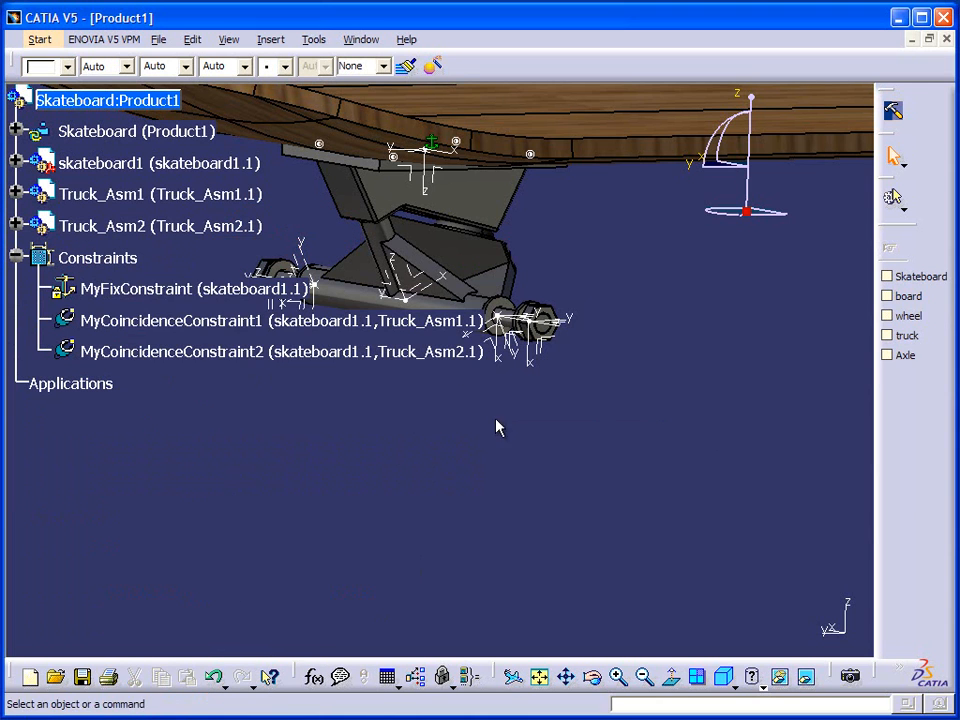
# Run Insert Wheel on the Skateboard object using Wheel Template2 from the skateboard catalog.
pyautogui.rightClick(134, 134)
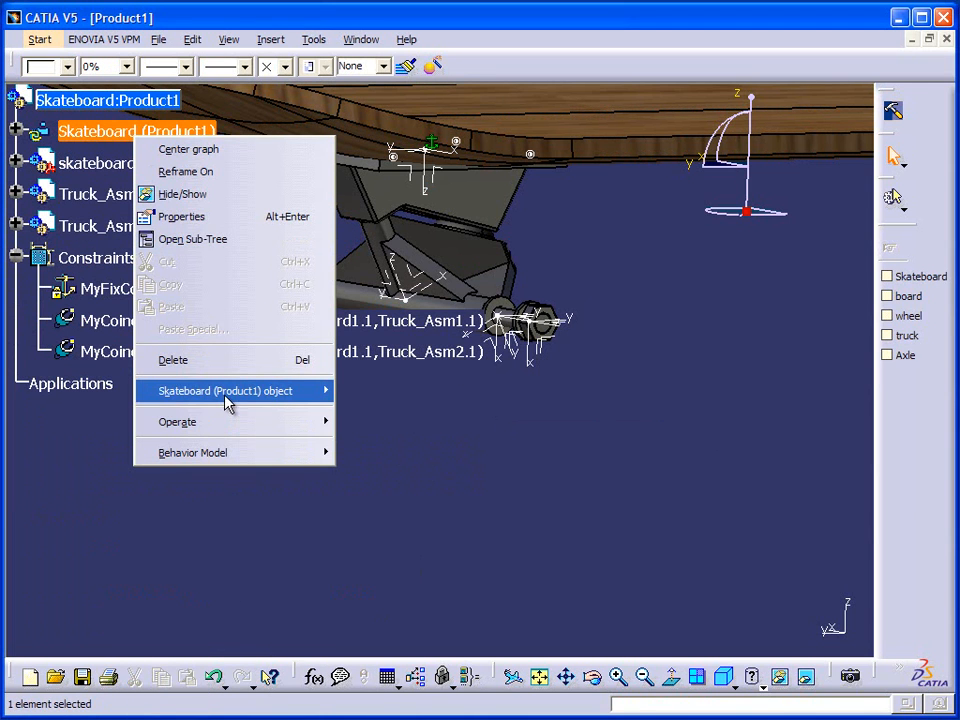
pyautogui.moveTo(226, 393)
pyautogui.click(434, 482)
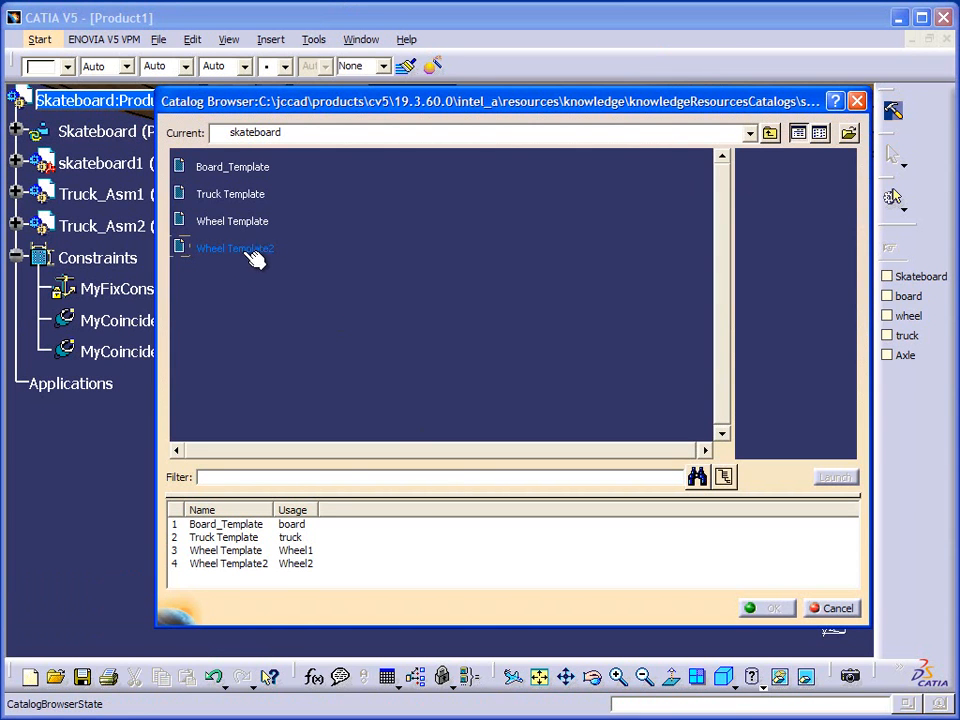
pyautogui.doubleClick(258, 252)
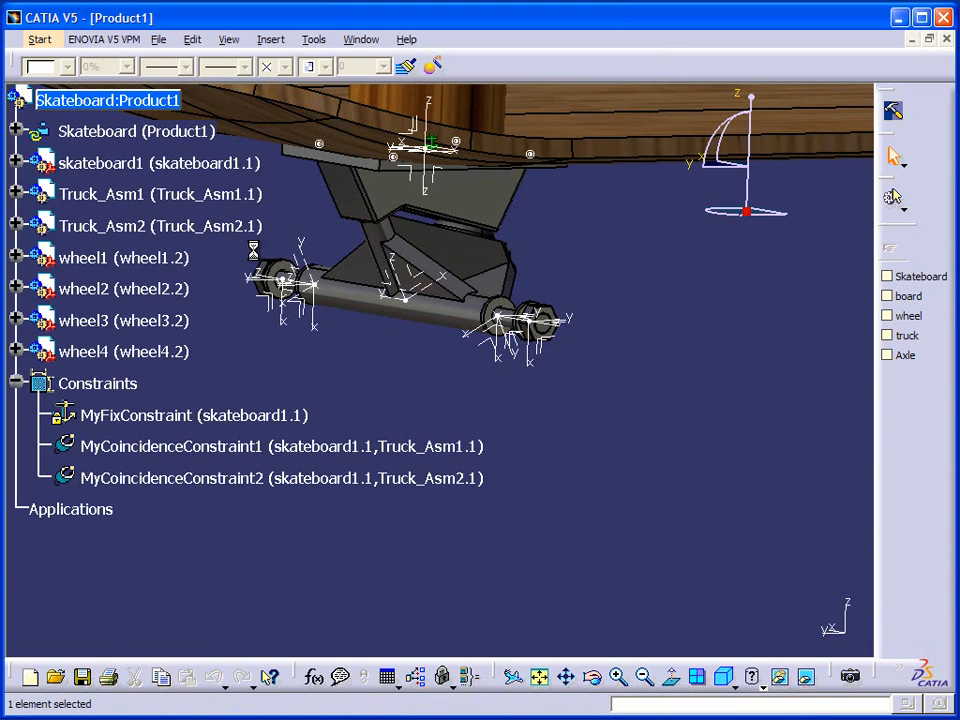
pyautogui.moveTo(624, 495); pyautogui.dragTo(565, 387, button='middle')
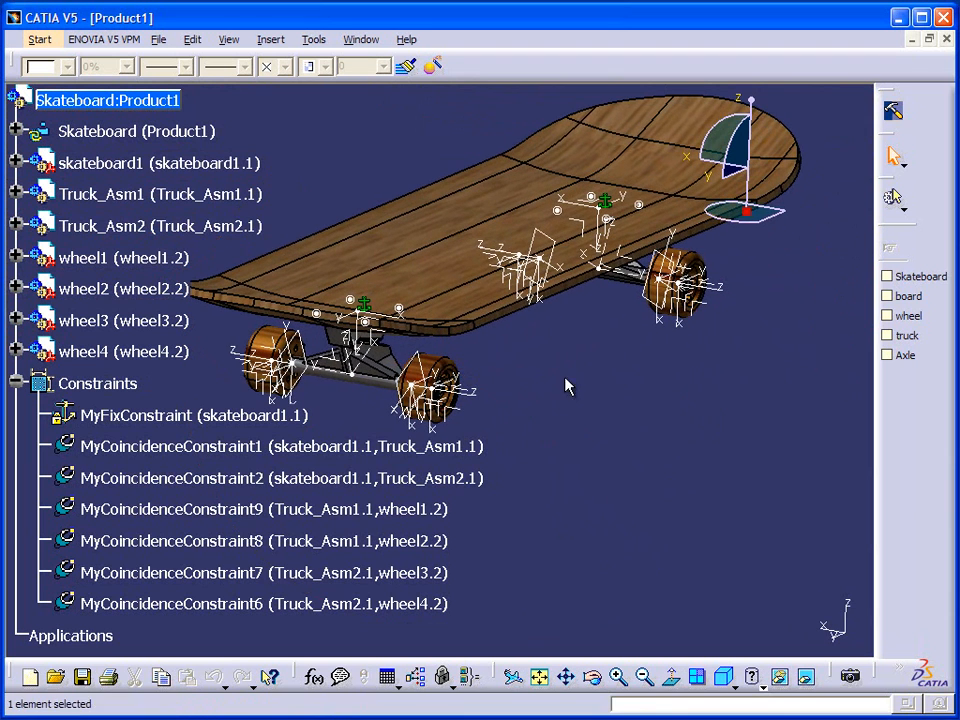
# Leave the Product1 window, bring up the empty Product4 and apply the Skateboard class to it.
pyautogui.click(914, 41)
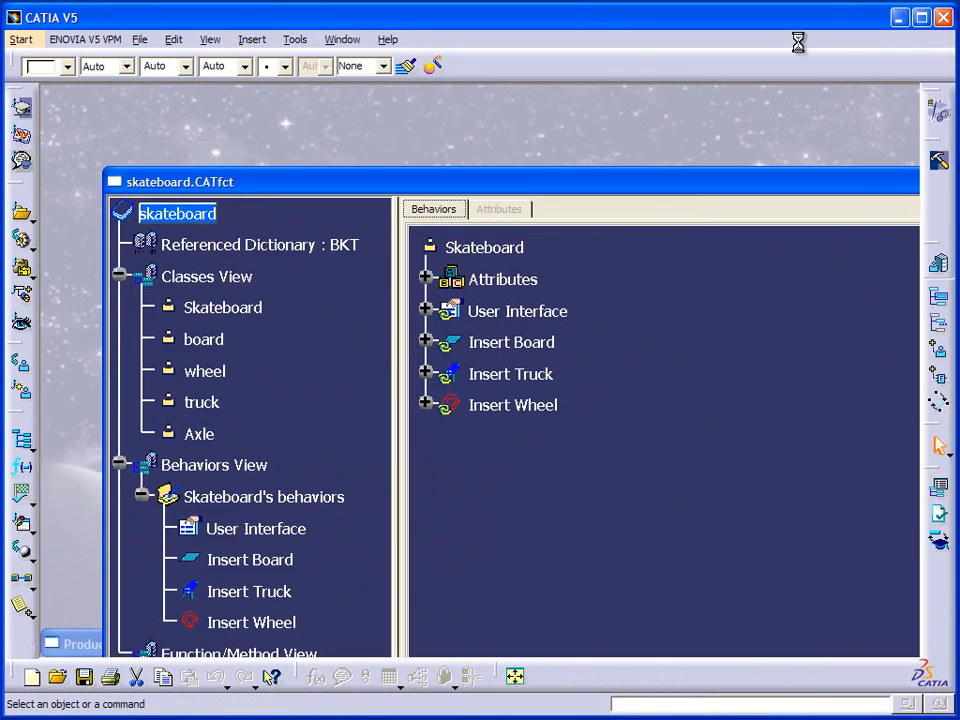
pyautogui.doubleClick(268, 183)
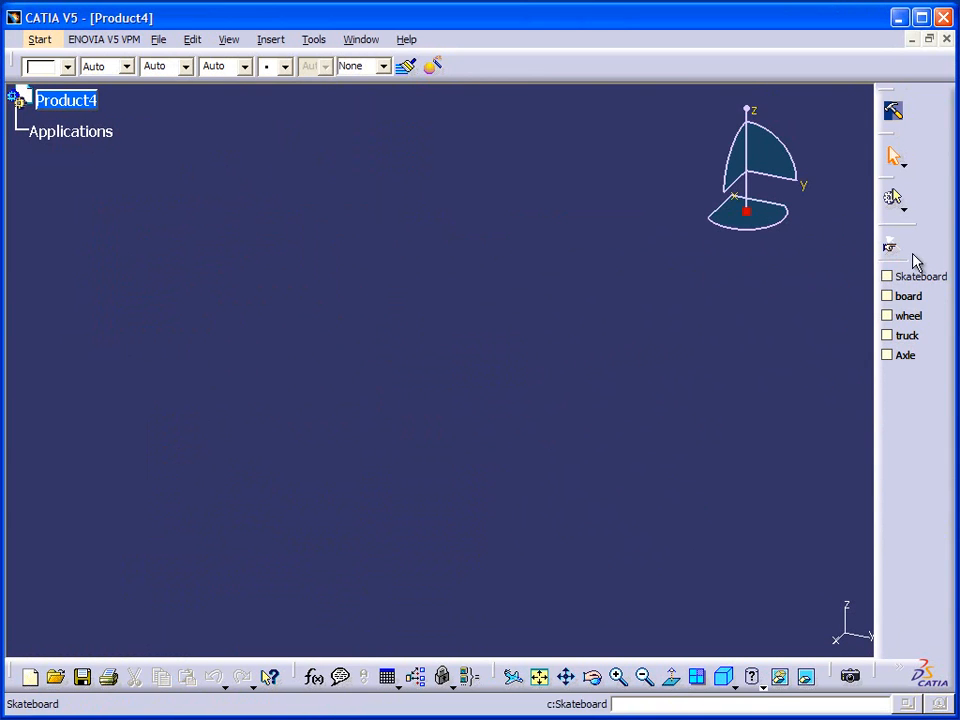
pyautogui.click(924, 280)
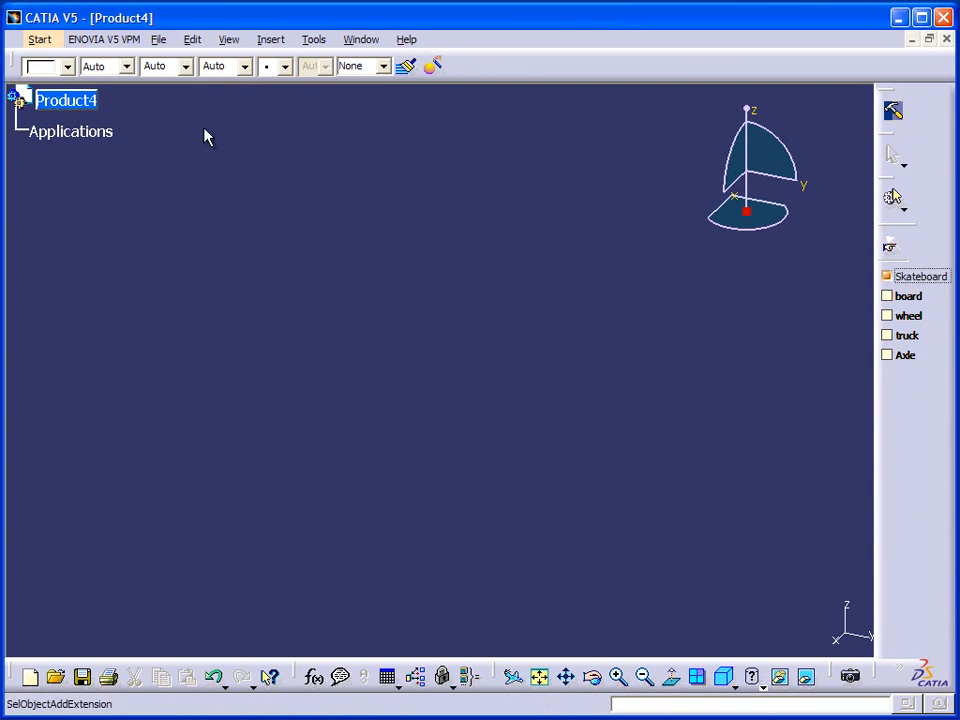
# Set the length of Product4's skateboard to 850 mm in its user interface.
pyautogui.rightClick(131, 132)
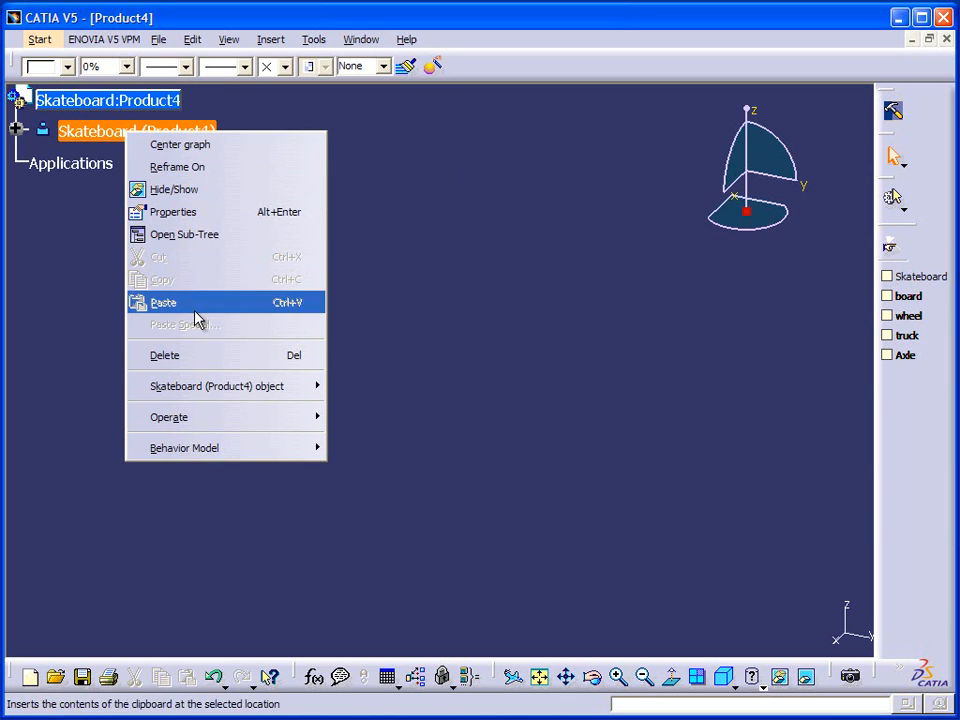
pyautogui.moveTo(279, 392)
pyautogui.click(414, 411)
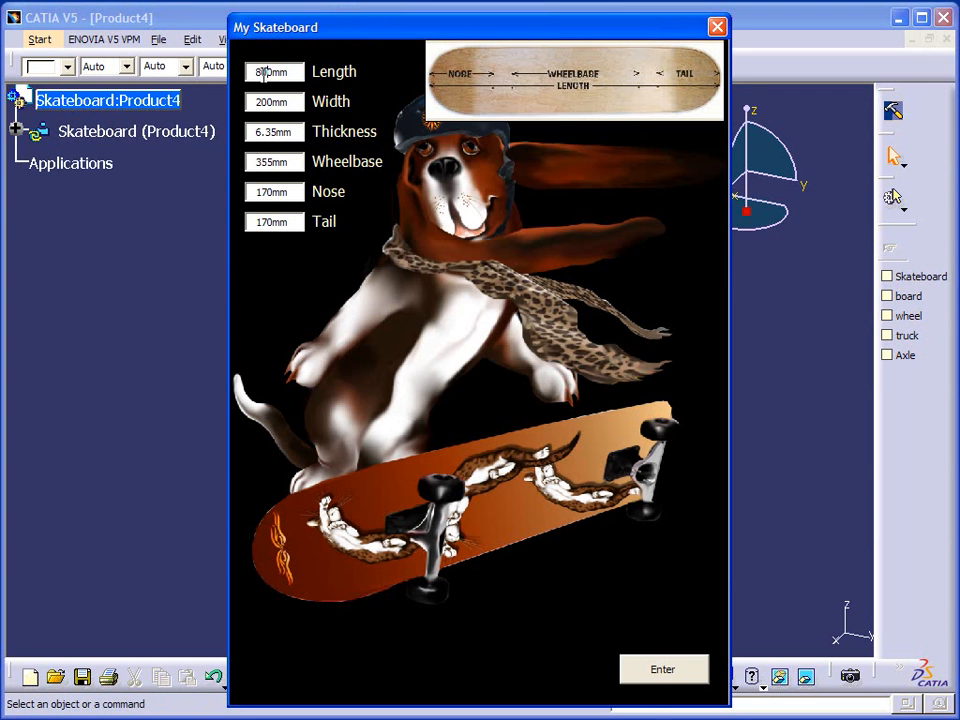
pyautogui.write('5')
pyautogui.click(662, 670)
# Insert the board and the truck assemblies through the Skateboard object of Product4.
pyautogui.rightClick(197, 136)
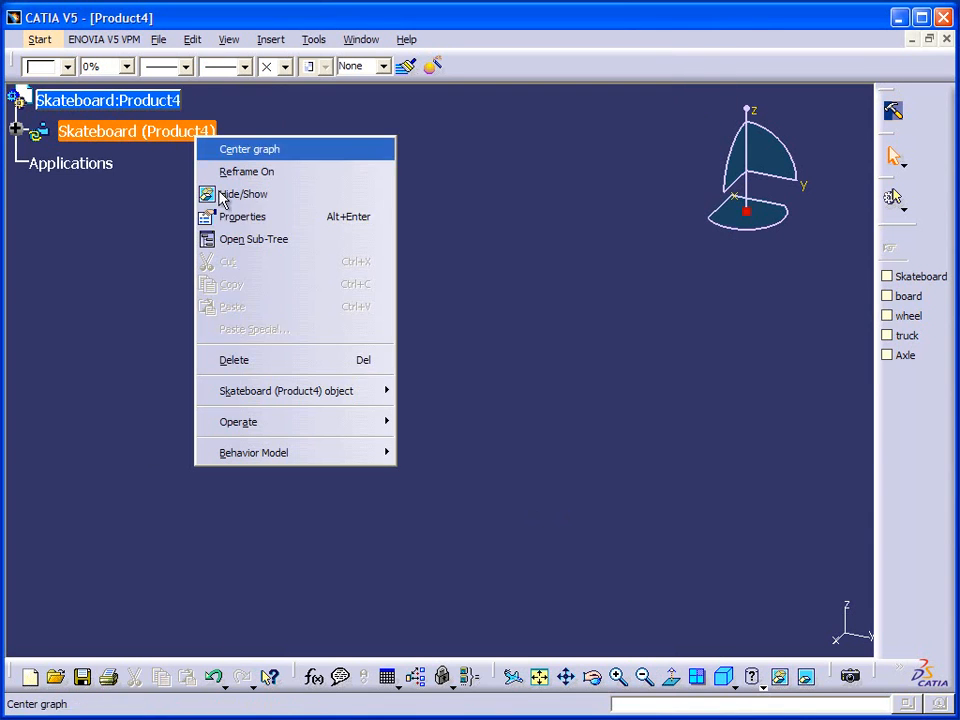
pyautogui.moveTo(290, 391)
pyautogui.click(441, 440)
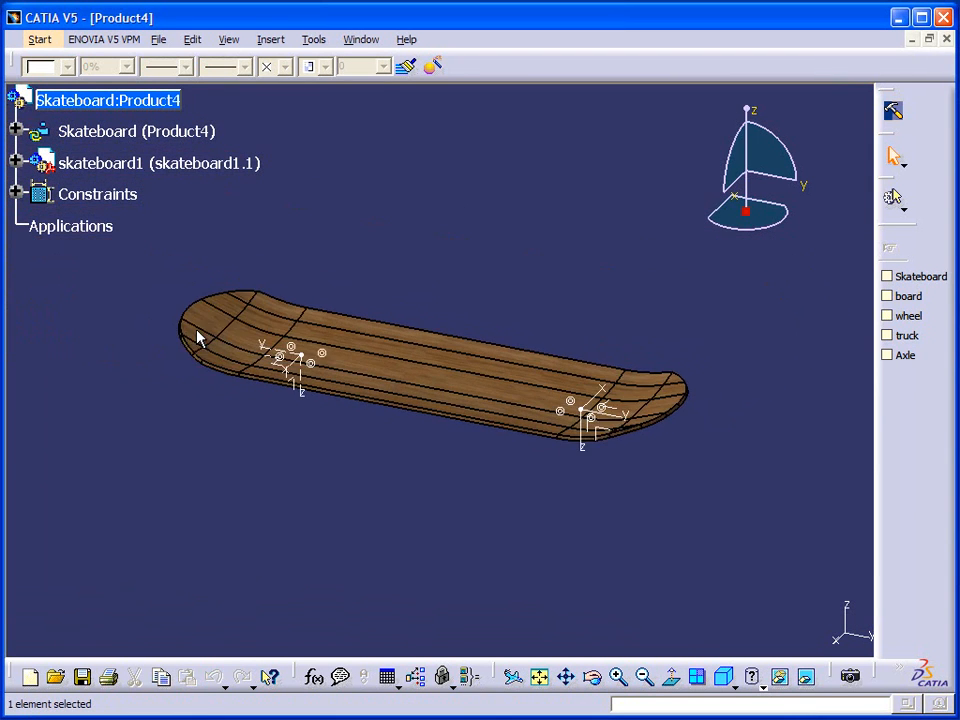
pyautogui.rightClick(176, 133)
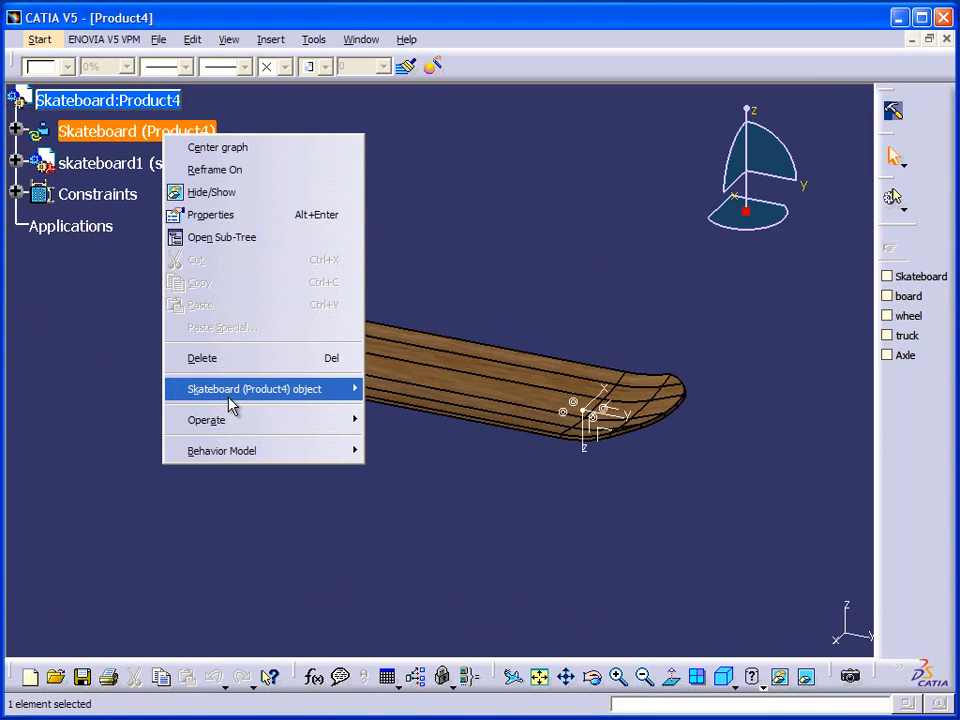
pyautogui.moveTo(231, 403)
pyautogui.click(410, 456)
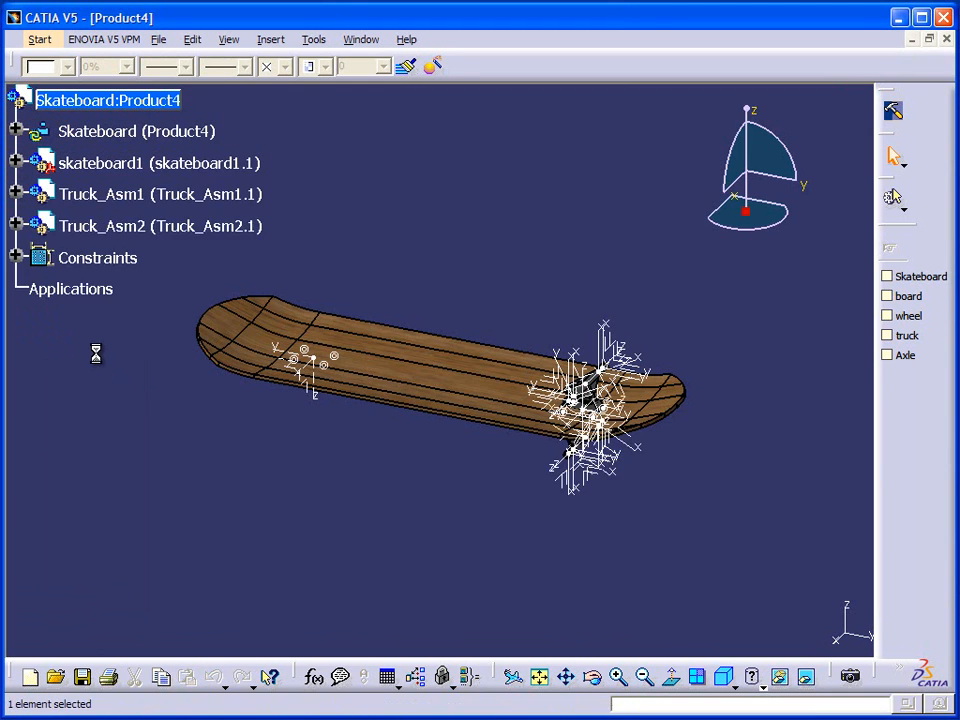
# Insert the wheels into Product4's skateboard using Wheel Template from the skateboard catalog.
pyautogui.rightClick(166, 133)
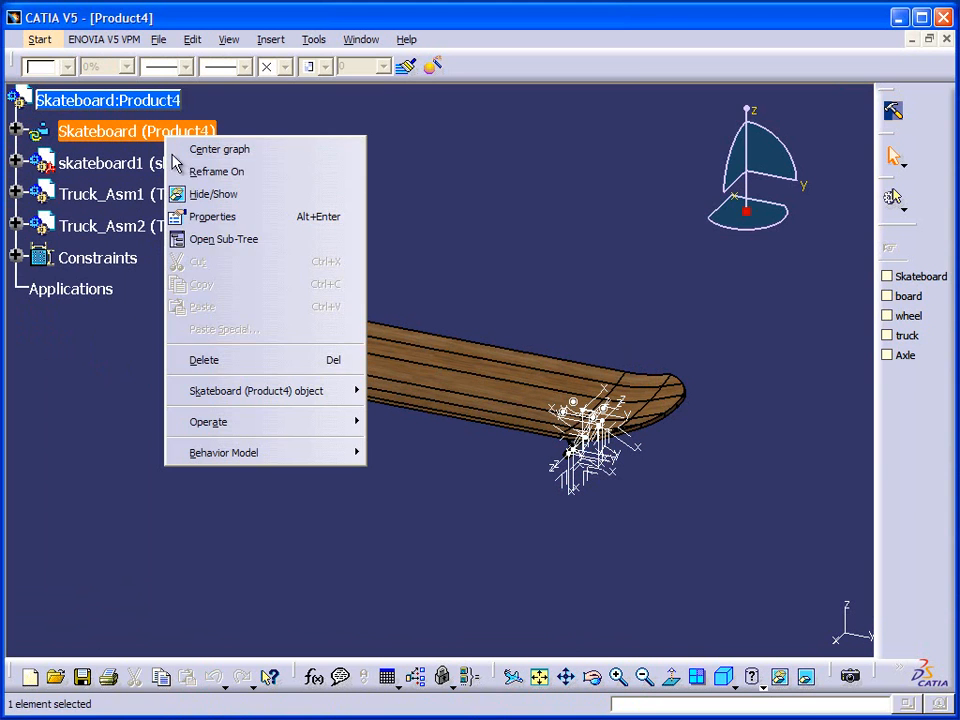
pyautogui.moveTo(226, 390)
pyautogui.click(400, 480)
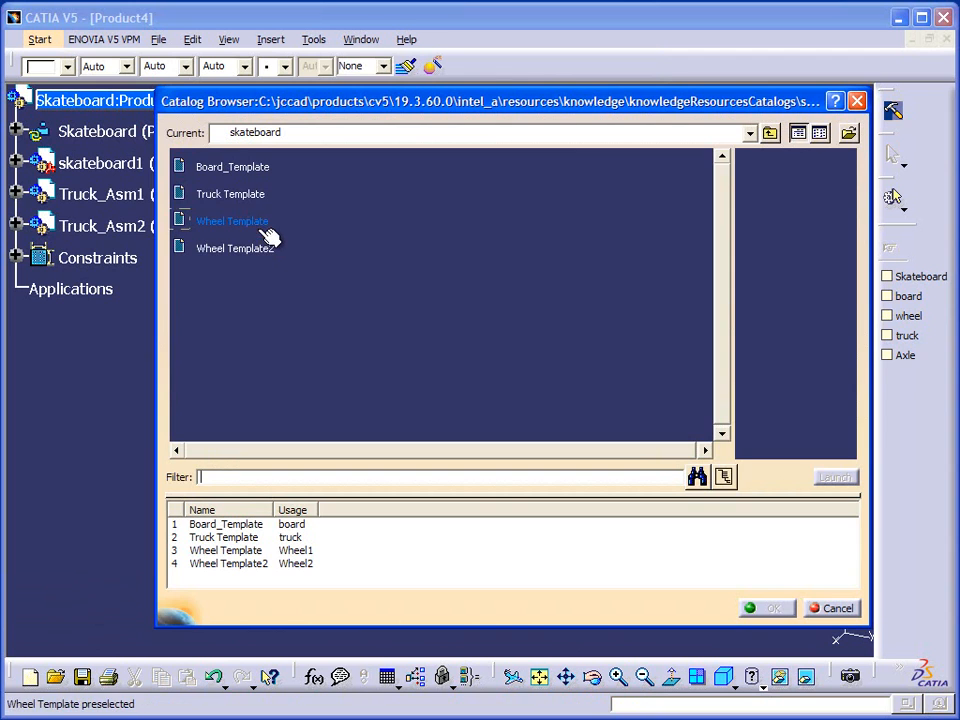
pyautogui.doubleClick(262, 224)
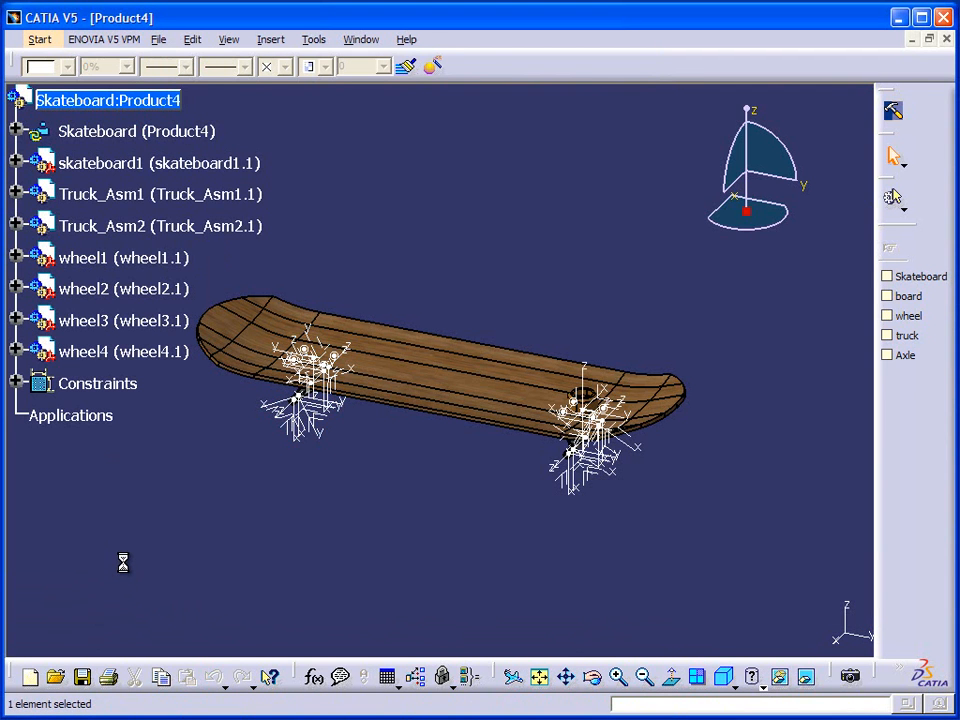